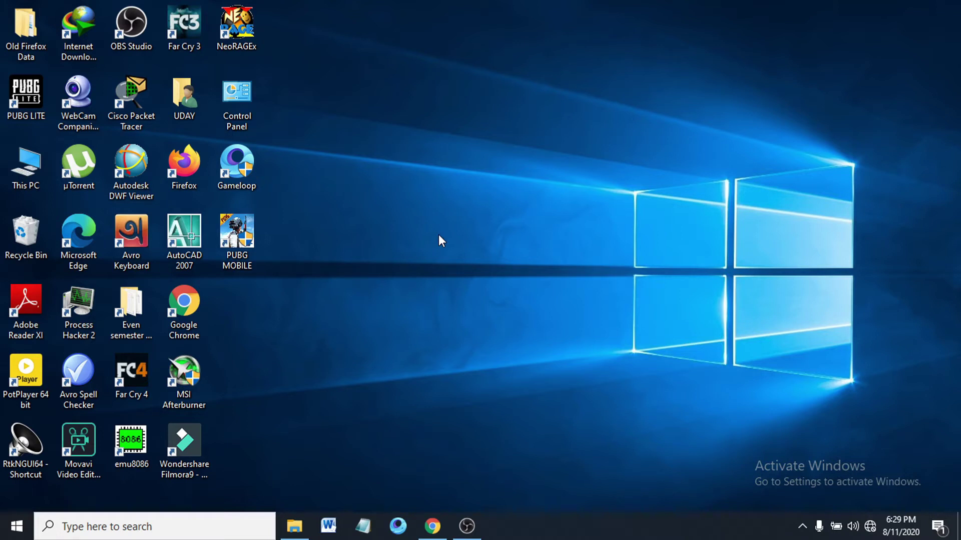
# Open This PC, maximize it, and bring up the context menu for Local Disk (C:).
pyautogui.doubleClick(34, 168)
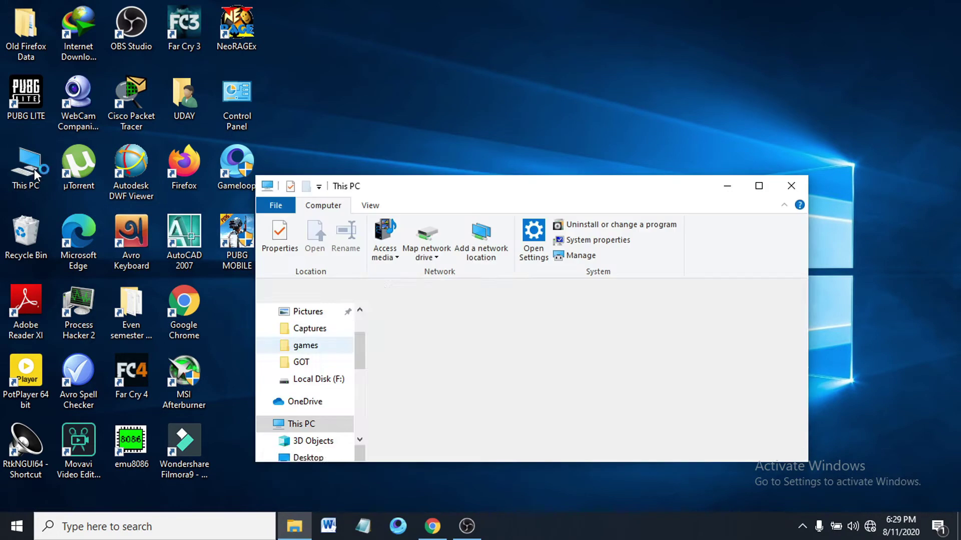
pyautogui.click(758, 186)
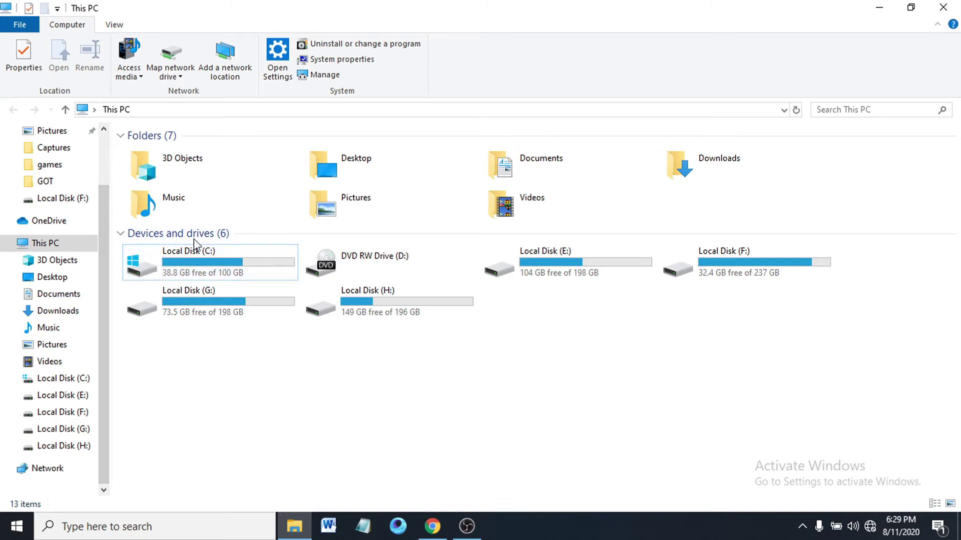
pyautogui.rightClick(188, 263)
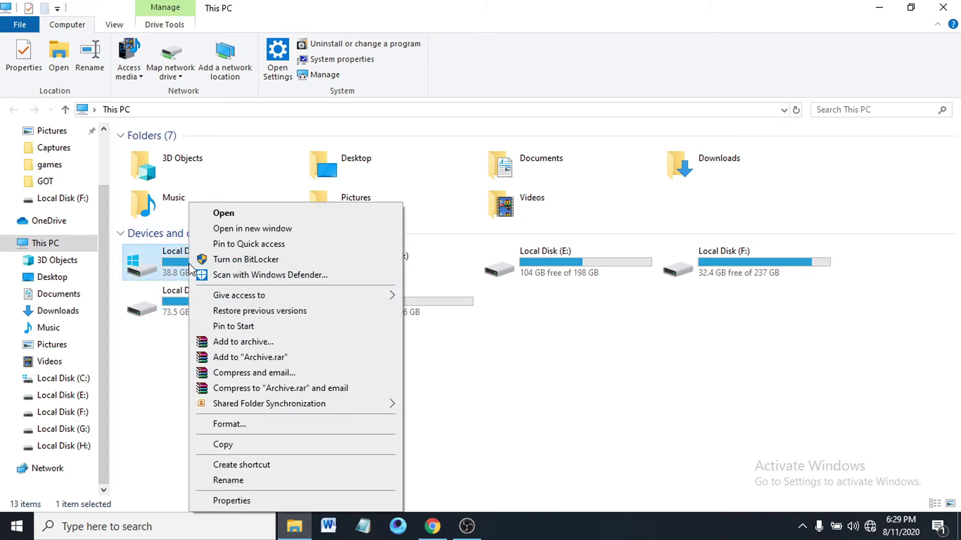
# Open the Local Disk (C:) Properties Tools tab and run the Error checking Check.
pyautogui.click(258, 501)
pyautogui.moveTo(350, 134); pyautogui.dragTo(369, 118)
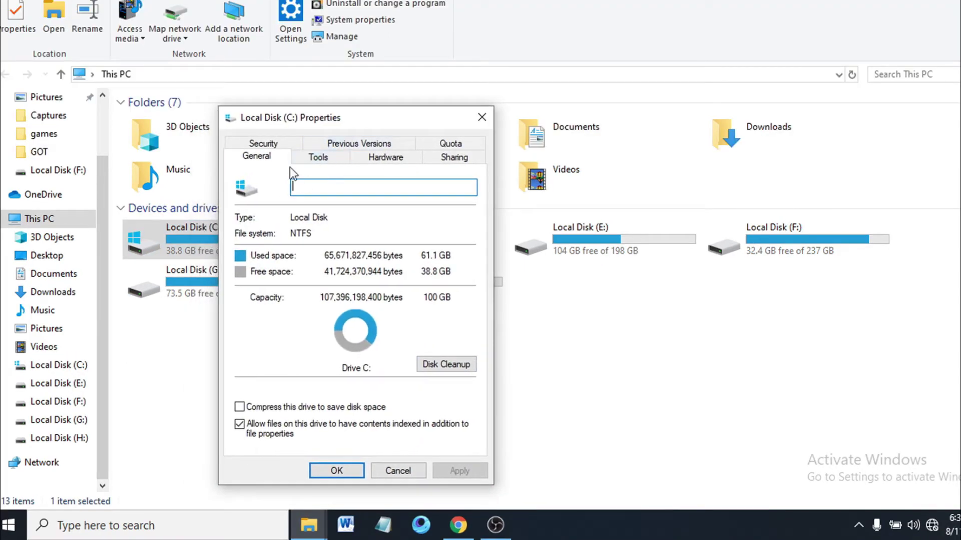
pyautogui.click(322, 160)
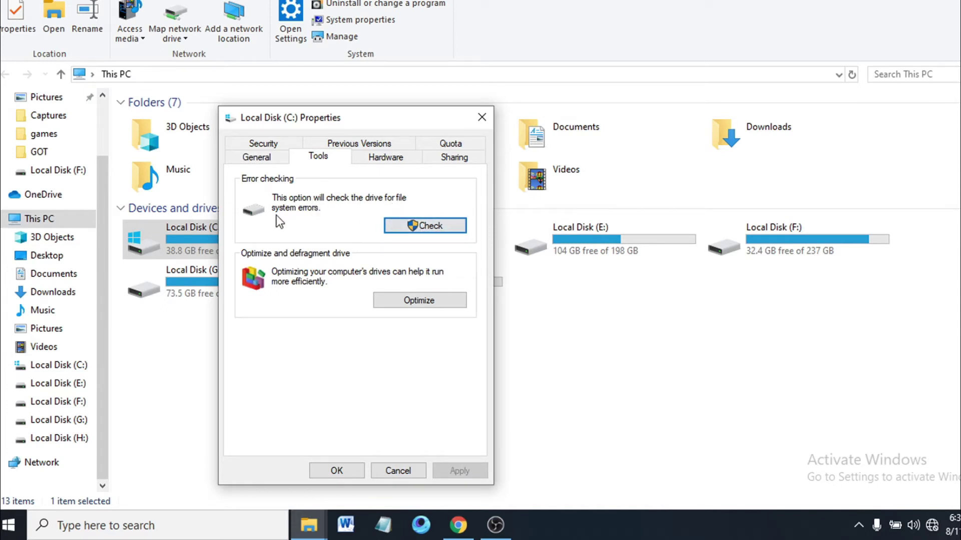
pyautogui.click(419, 230)
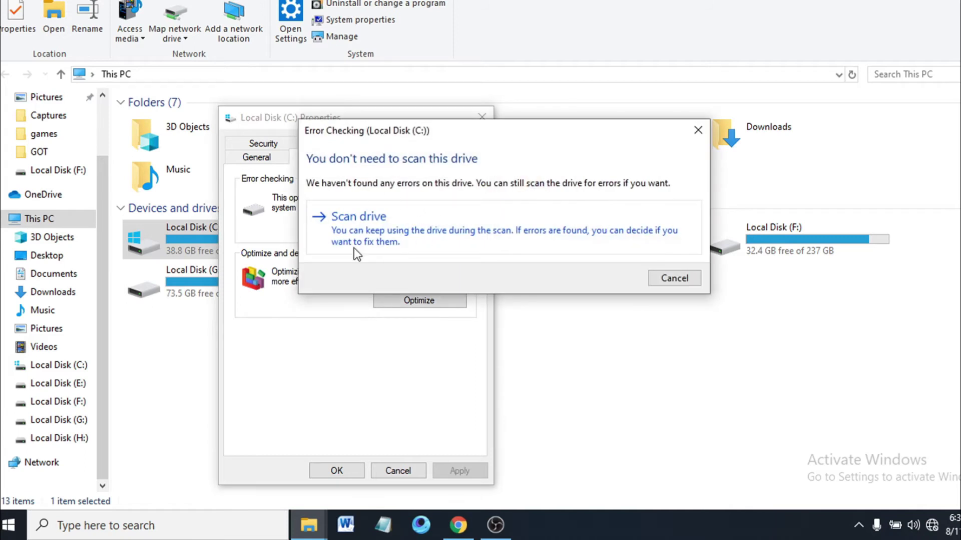
# Run Scan drive on Local Disk (C:) and wait for the no-errors result.
pyautogui.click(404, 239)
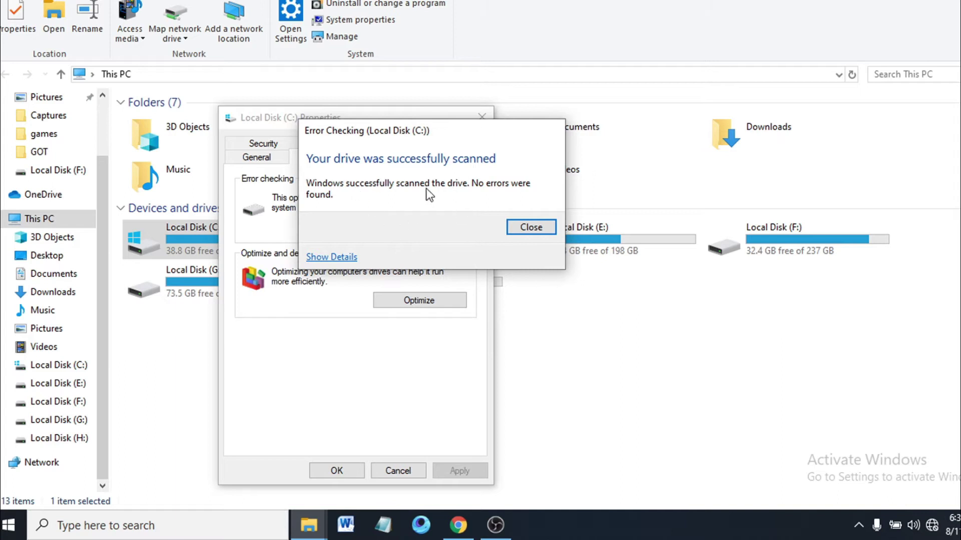
# Close the scan results and C: Properties, then dismiss the Start menu and Power flyout.
pyautogui.click(525, 228)
pyautogui.click(481, 117)
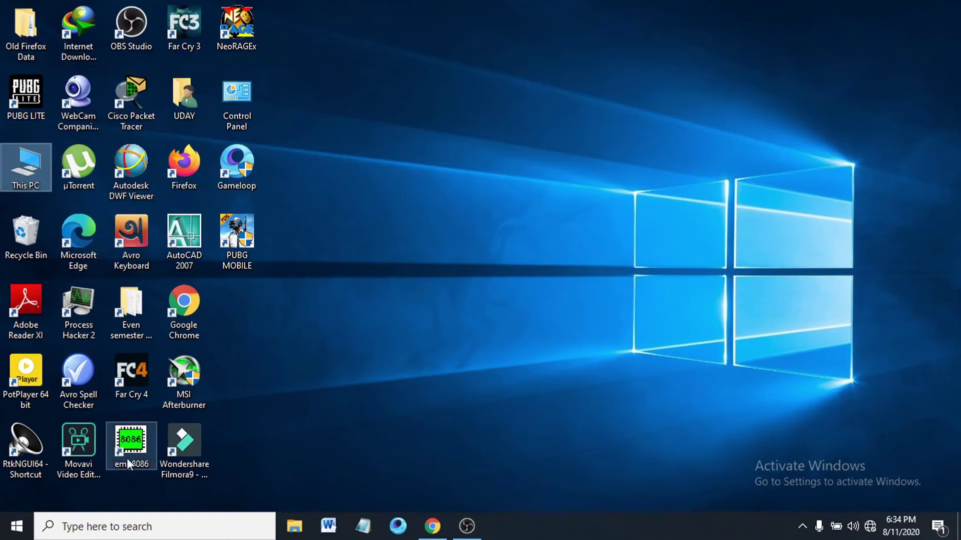
pyautogui.click(7, 530)
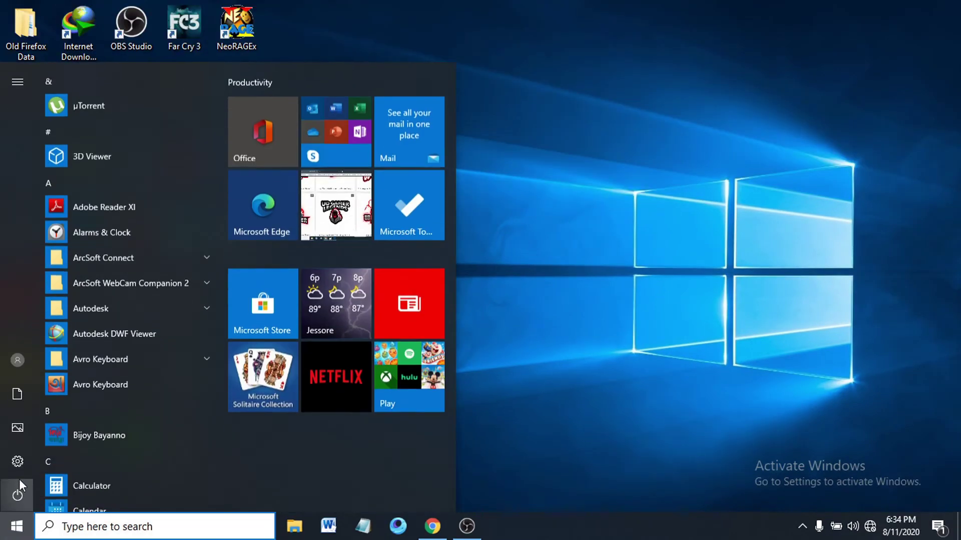
pyautogui.click(22, 495)
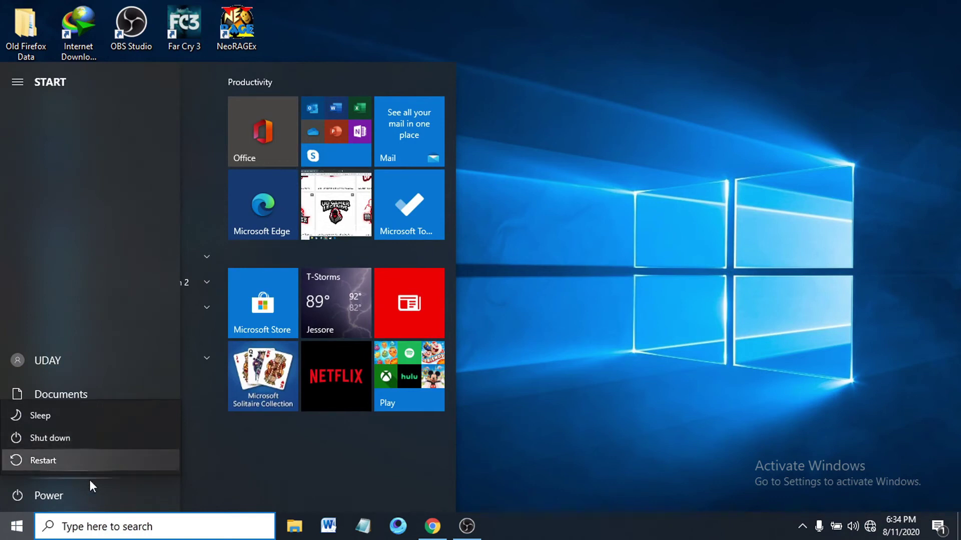
pyautogui.press('Escape')
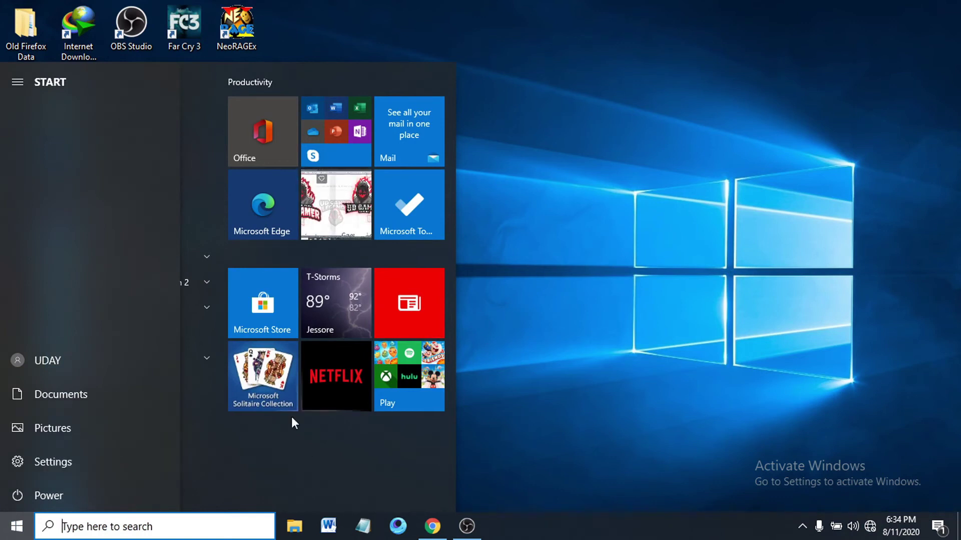
pyautogui.click(577, 278)
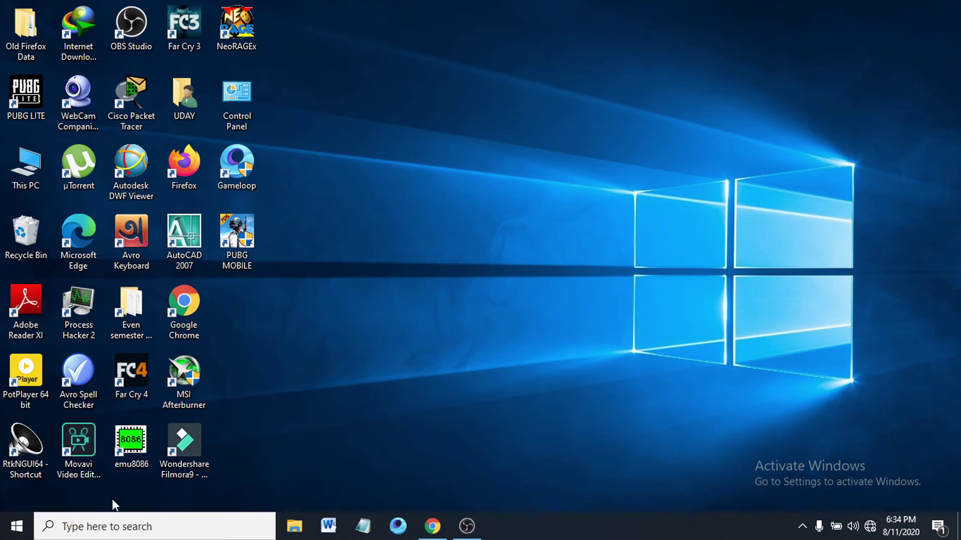
# Search Windows for cmd and run Command Prompt as administrator.
pyautogui.click(87, 529)
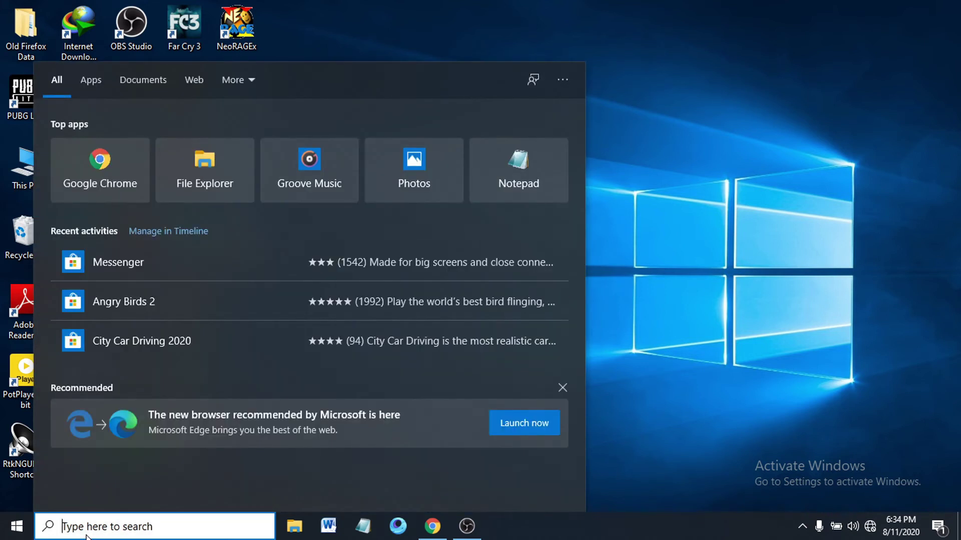
pyautogui.write('cm')
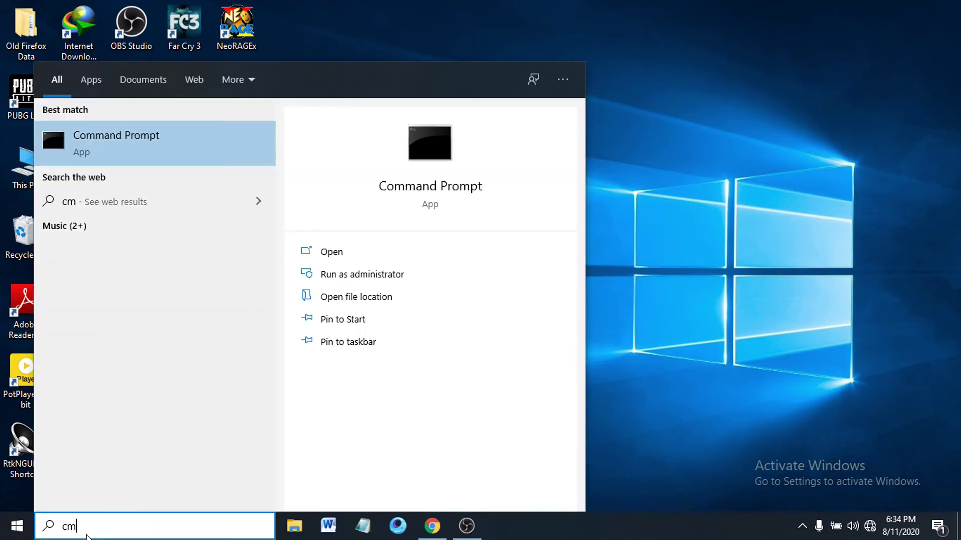
pyautogui.write('d')
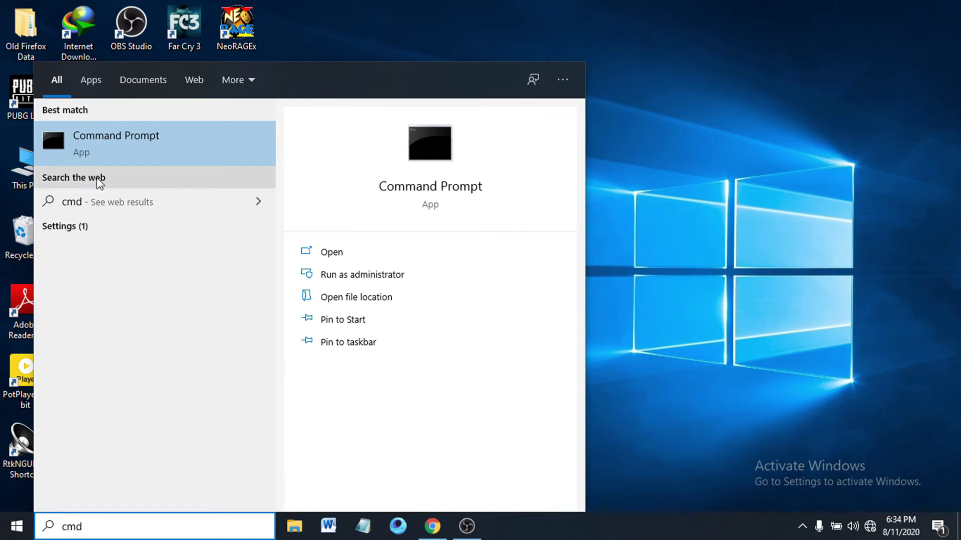
pyautogui.rightClick(93, 144)
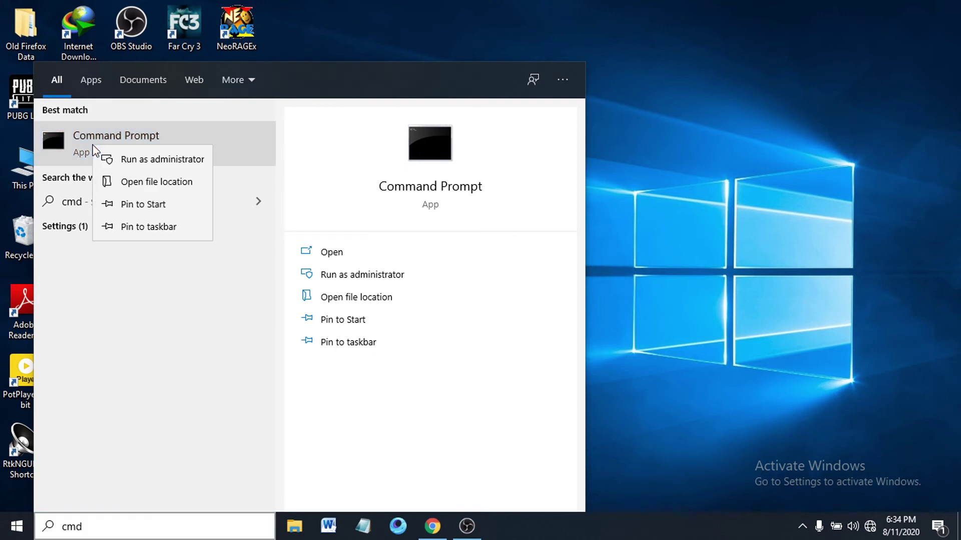
pyautogui.click(155, 162)
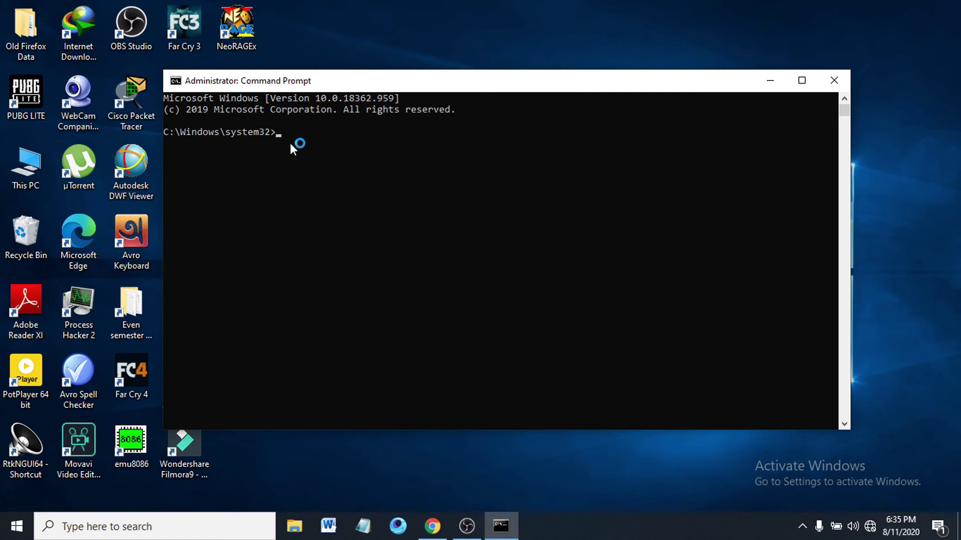
pyautogui.write('sfc /s')
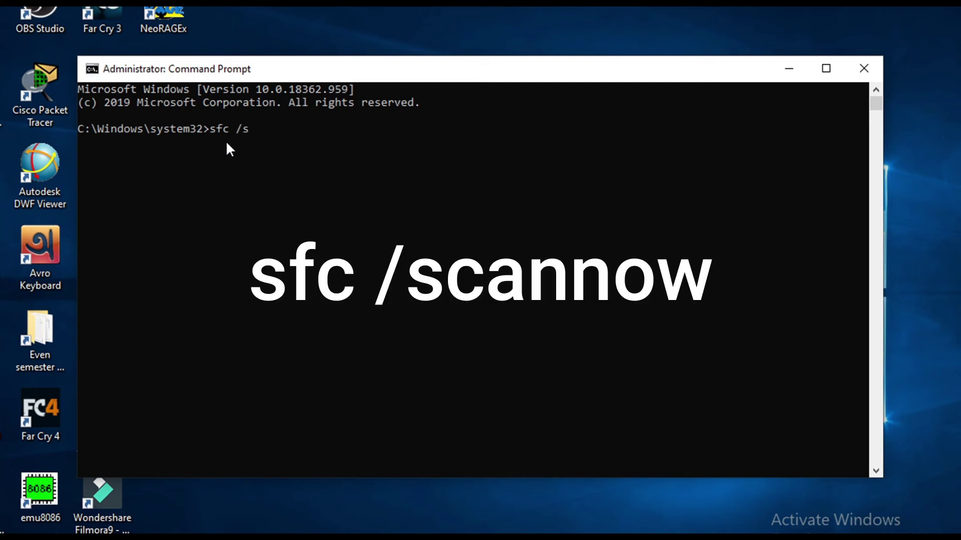
pyautogui.write('canno')
pyautogui.write('w')
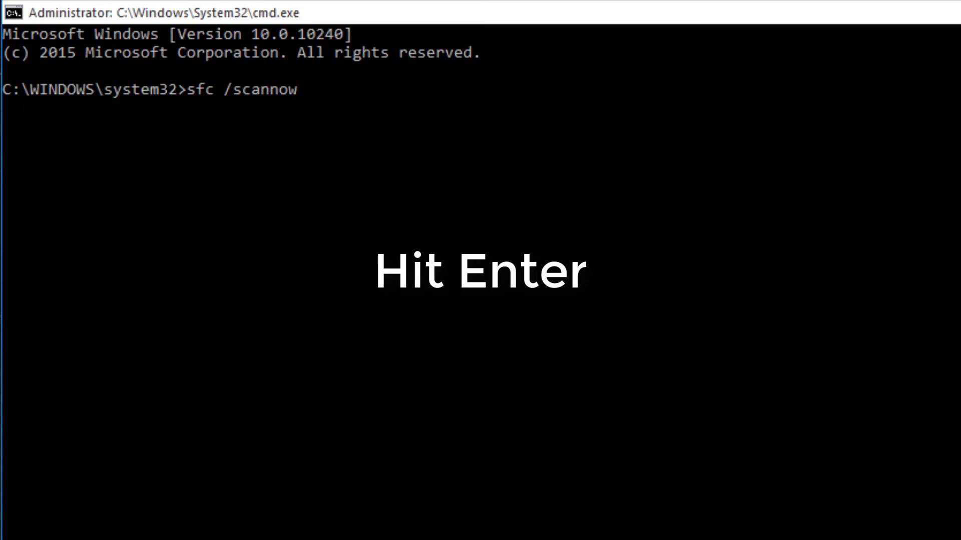
# Execute sfc /scannow in the administrator Command Prompt.
pyautogui.press('Return')
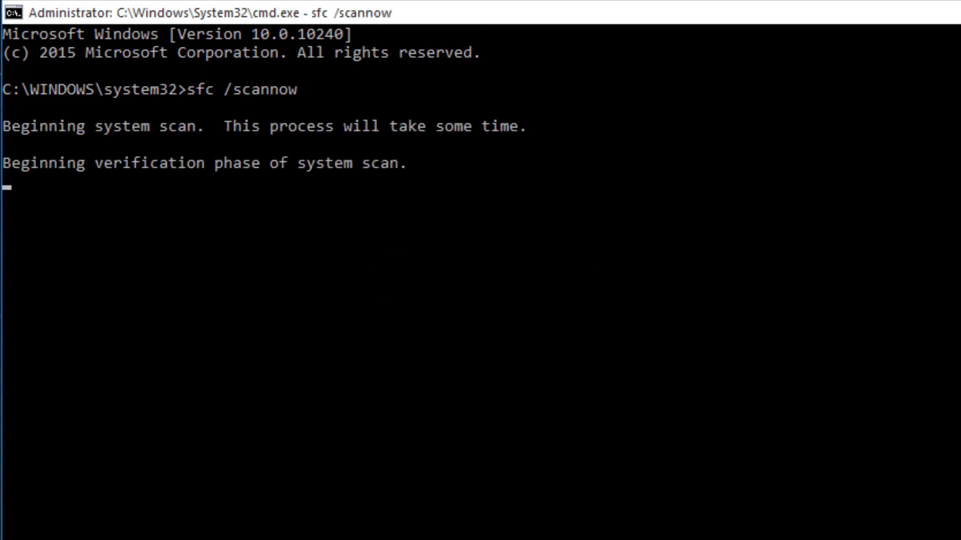